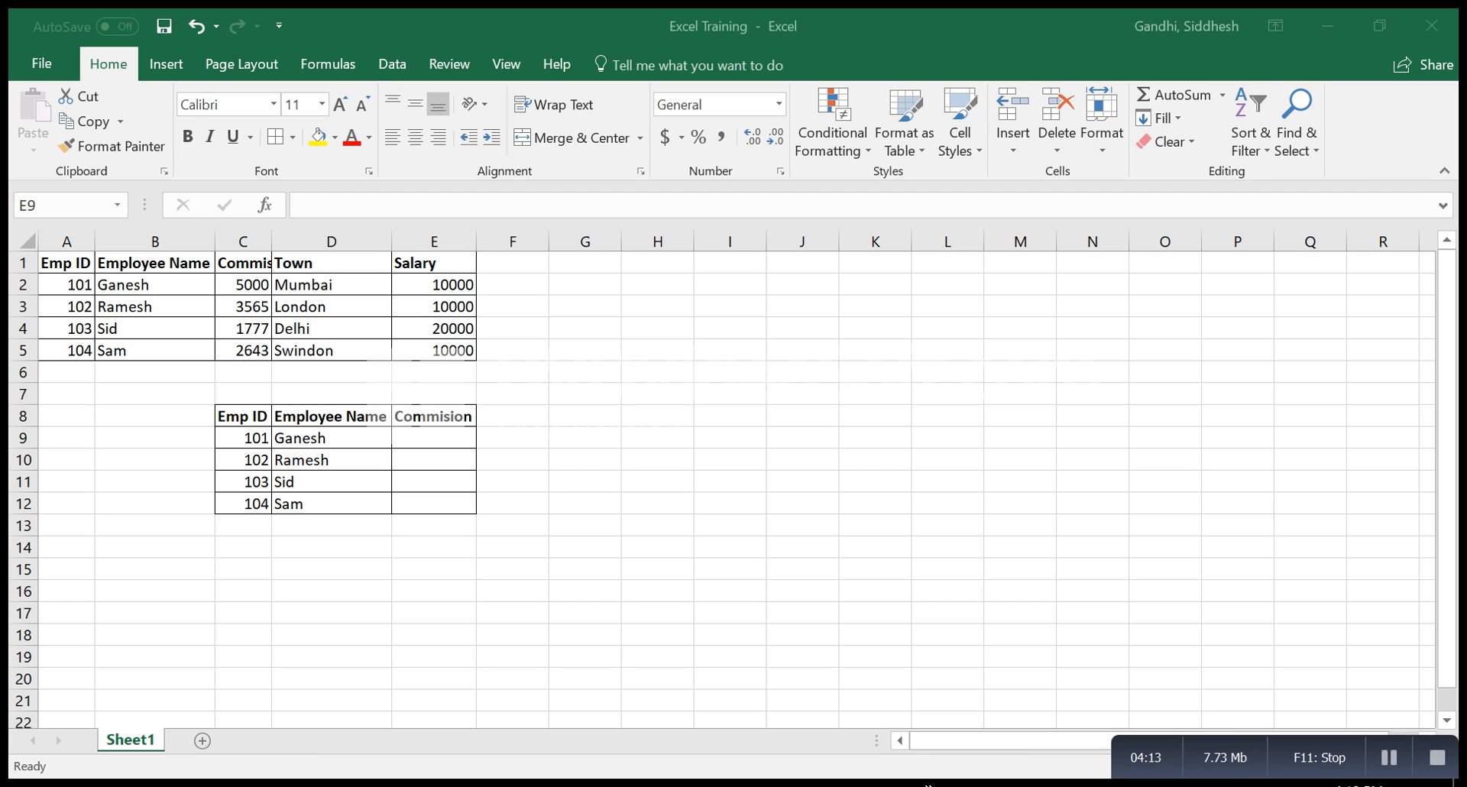
# Start a VLOOKUP formula in cell E9 with the employee ID in C9 as the lookup value.
pyautogui.click(434, 438)
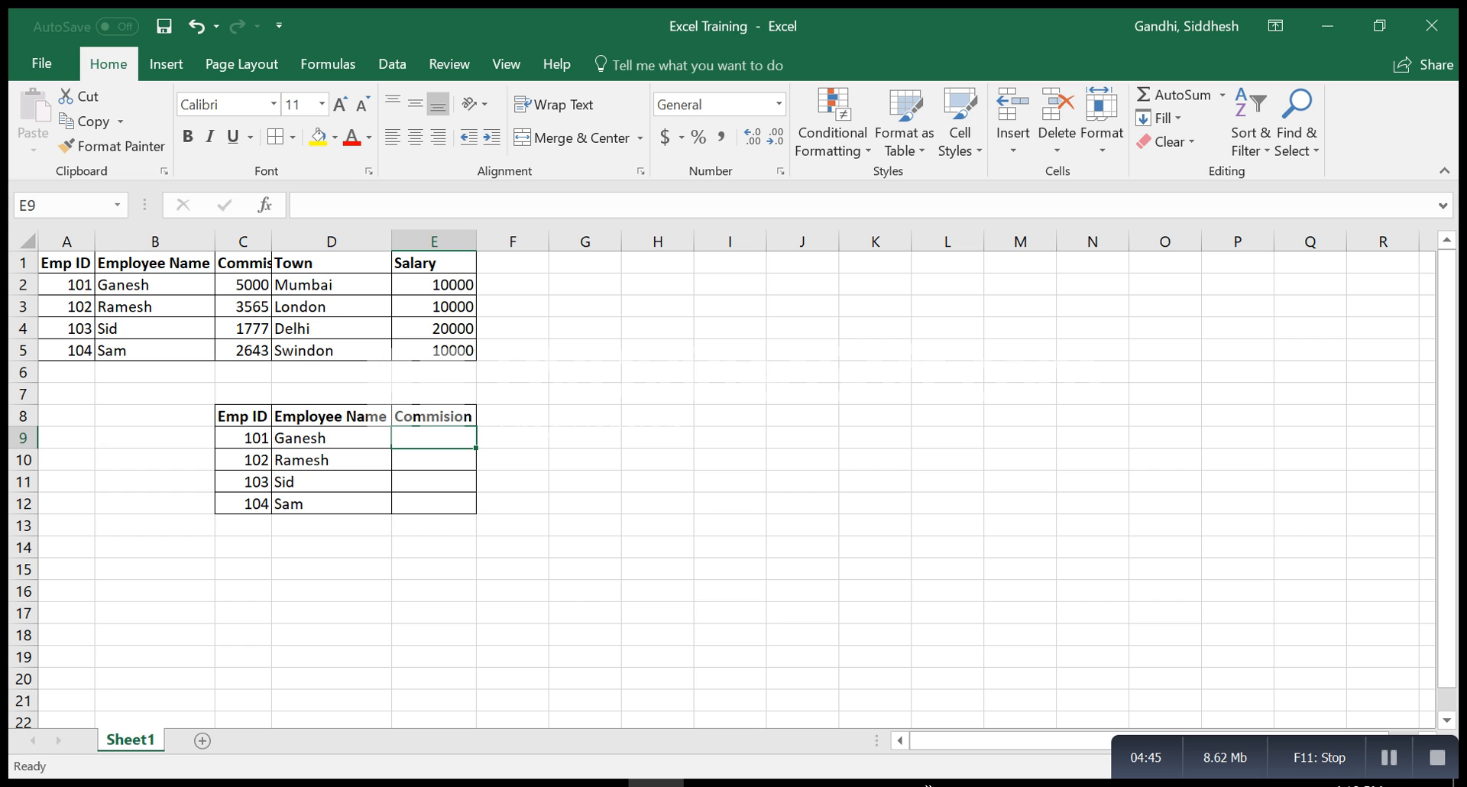
pyautogui.write('=v')
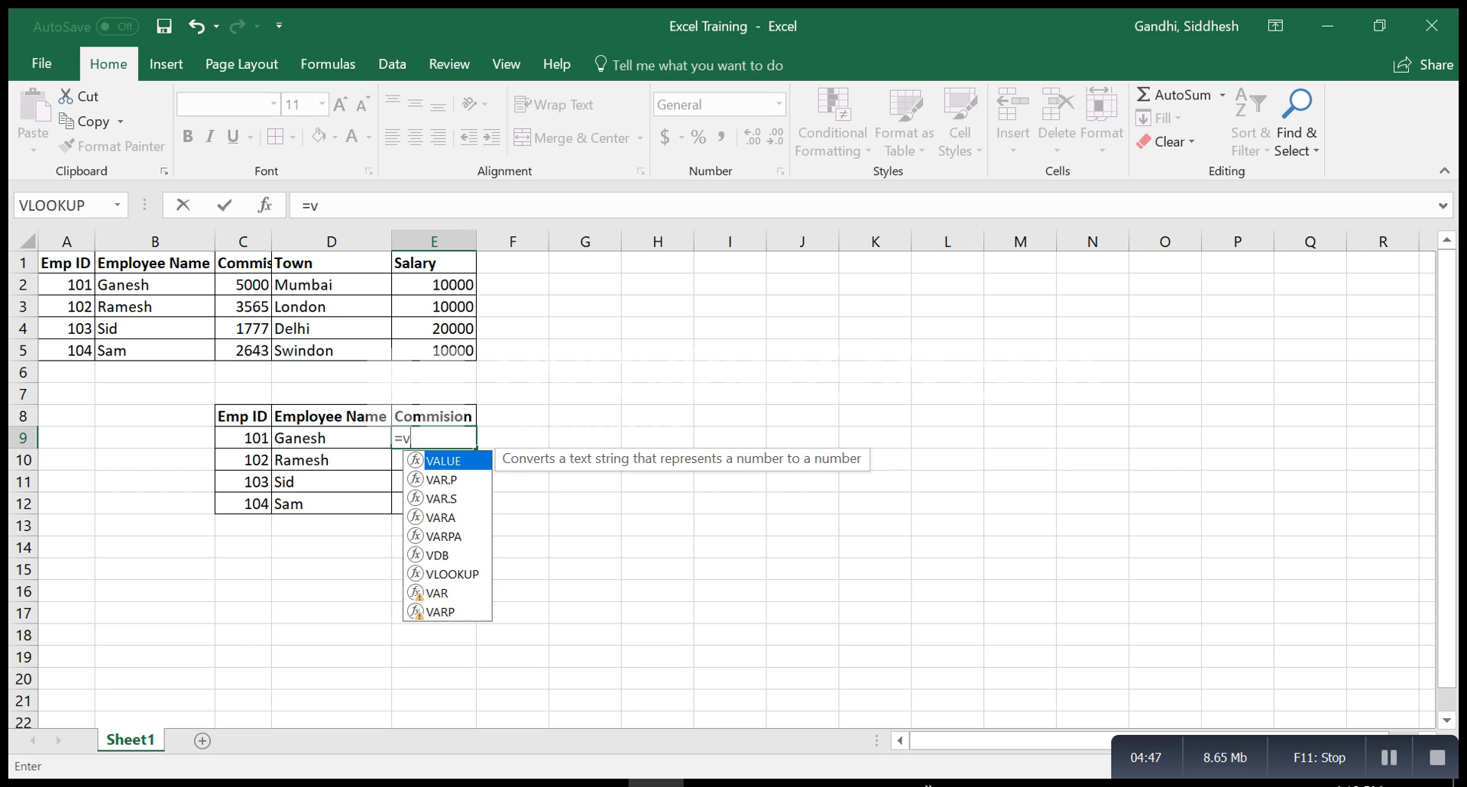
pyautogui.write('lookup(')
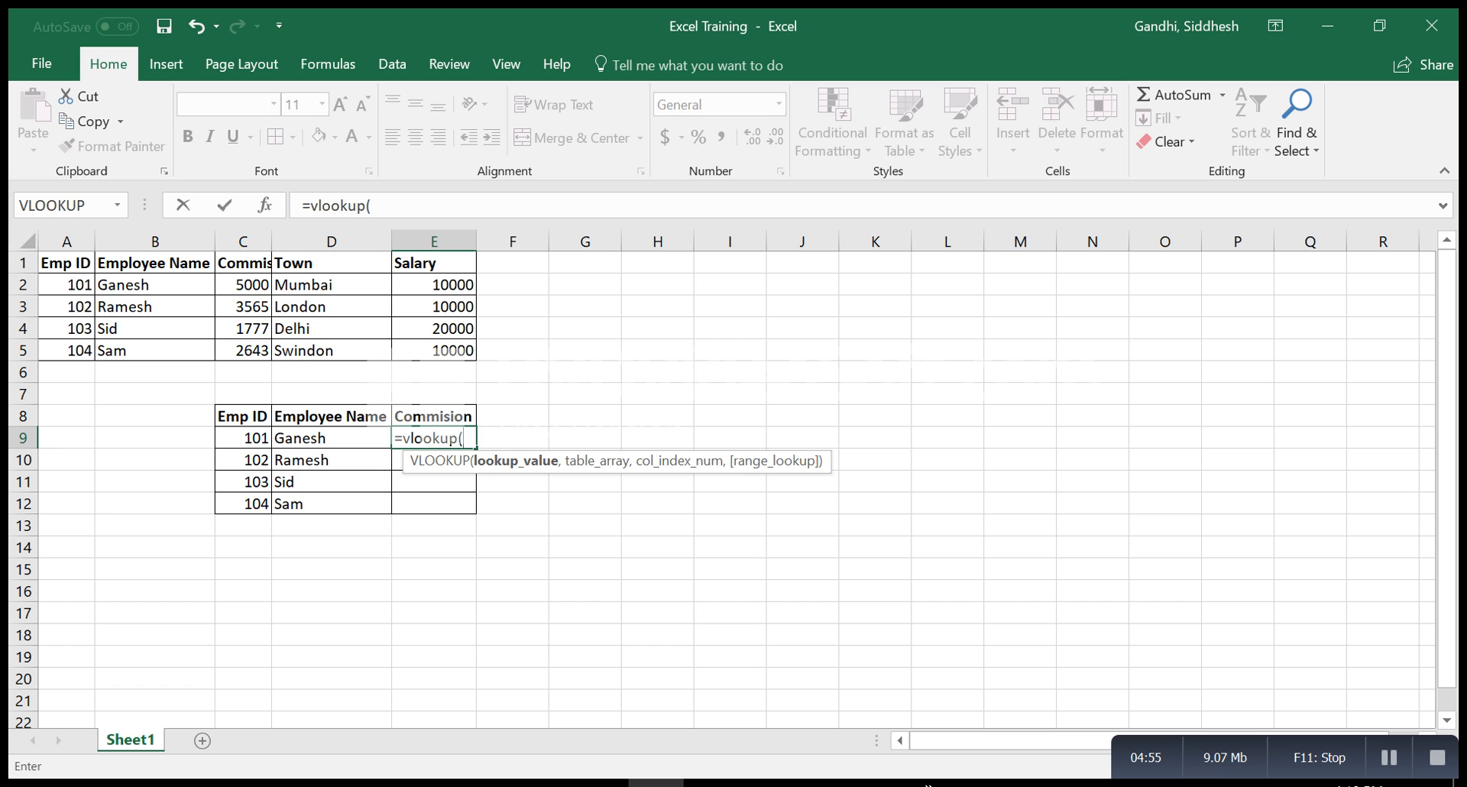
pyautogui.press('Left')
pyautogui.press('Left')
pyautogui.press('Left')
pyautogui.press('Right')
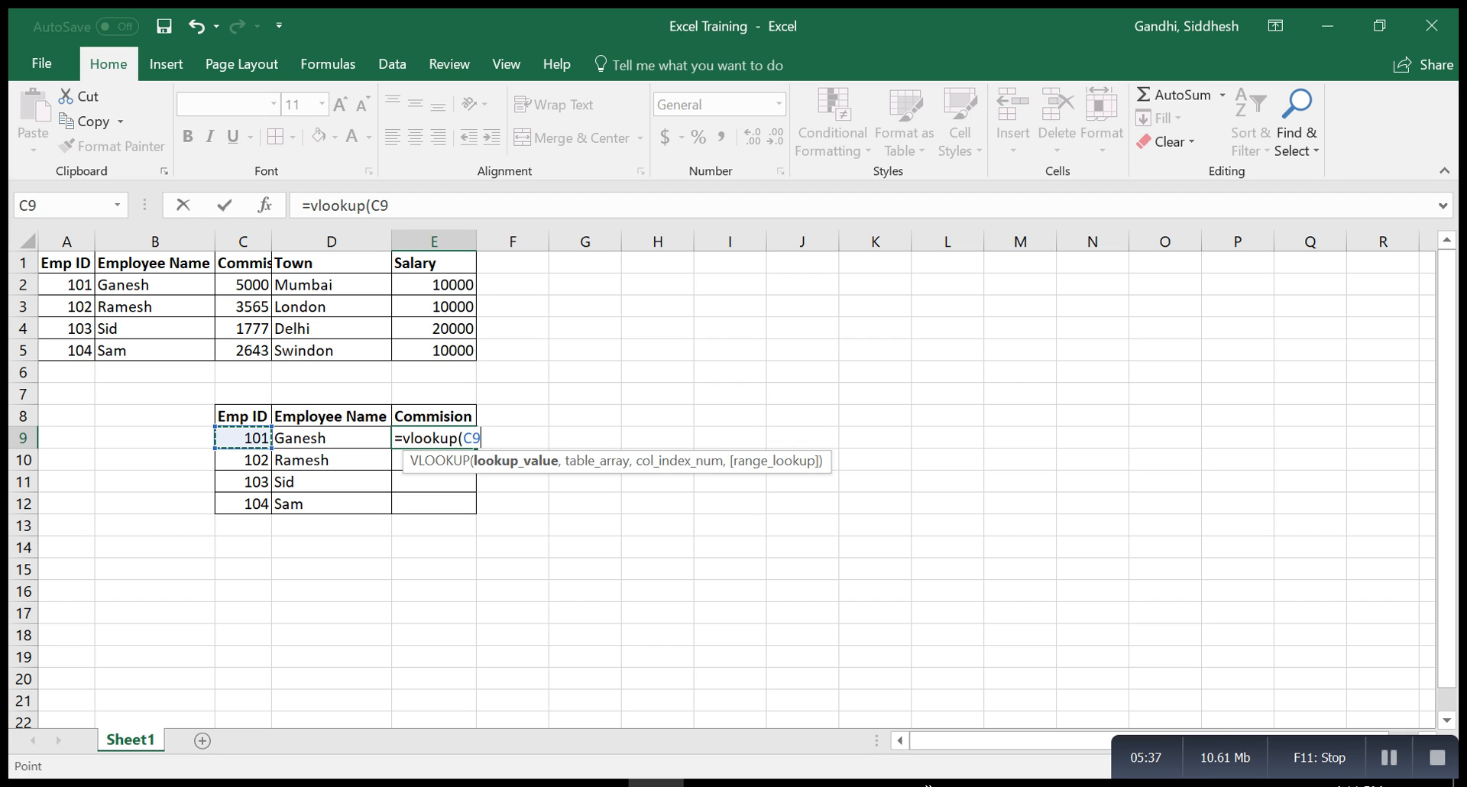
pyautogui.write(',')
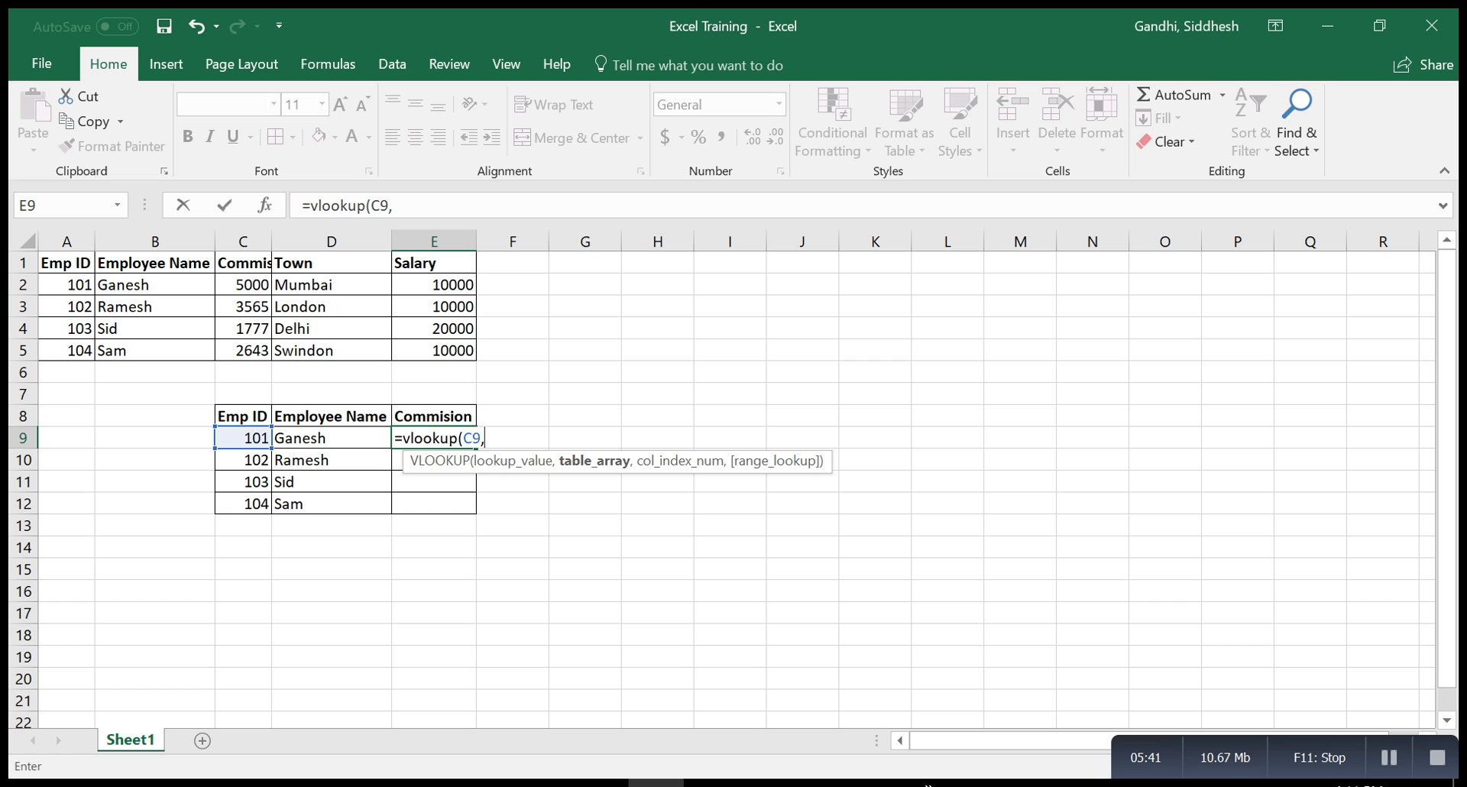
# Set the VLOOKUP table array to A1:C5, covering the employee ID, name and commission columns of the upper table.
pyautogui.press('Left')
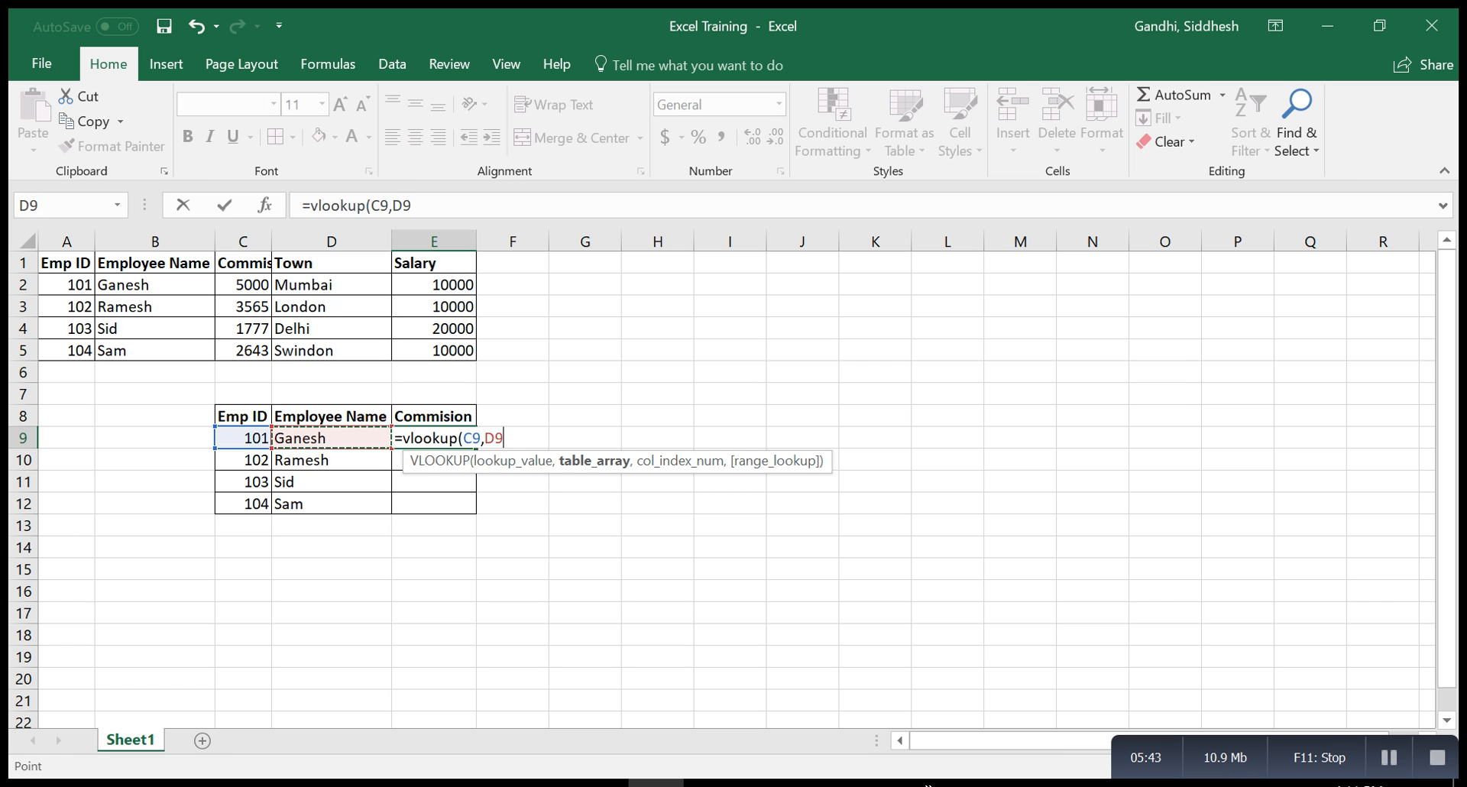
pyautogui.press('Up')
pyautogui.press('Left')
pyautogui.press('Up')
pyautogui.press('Up')
pyautogui.press('Left')
pyautogui.press('Left')
pyautogui.press('Up')
pyautogui.press('Up')
pyautogui.press('Up')
pyautogui.press('Up')
pyautogui.press('Up')
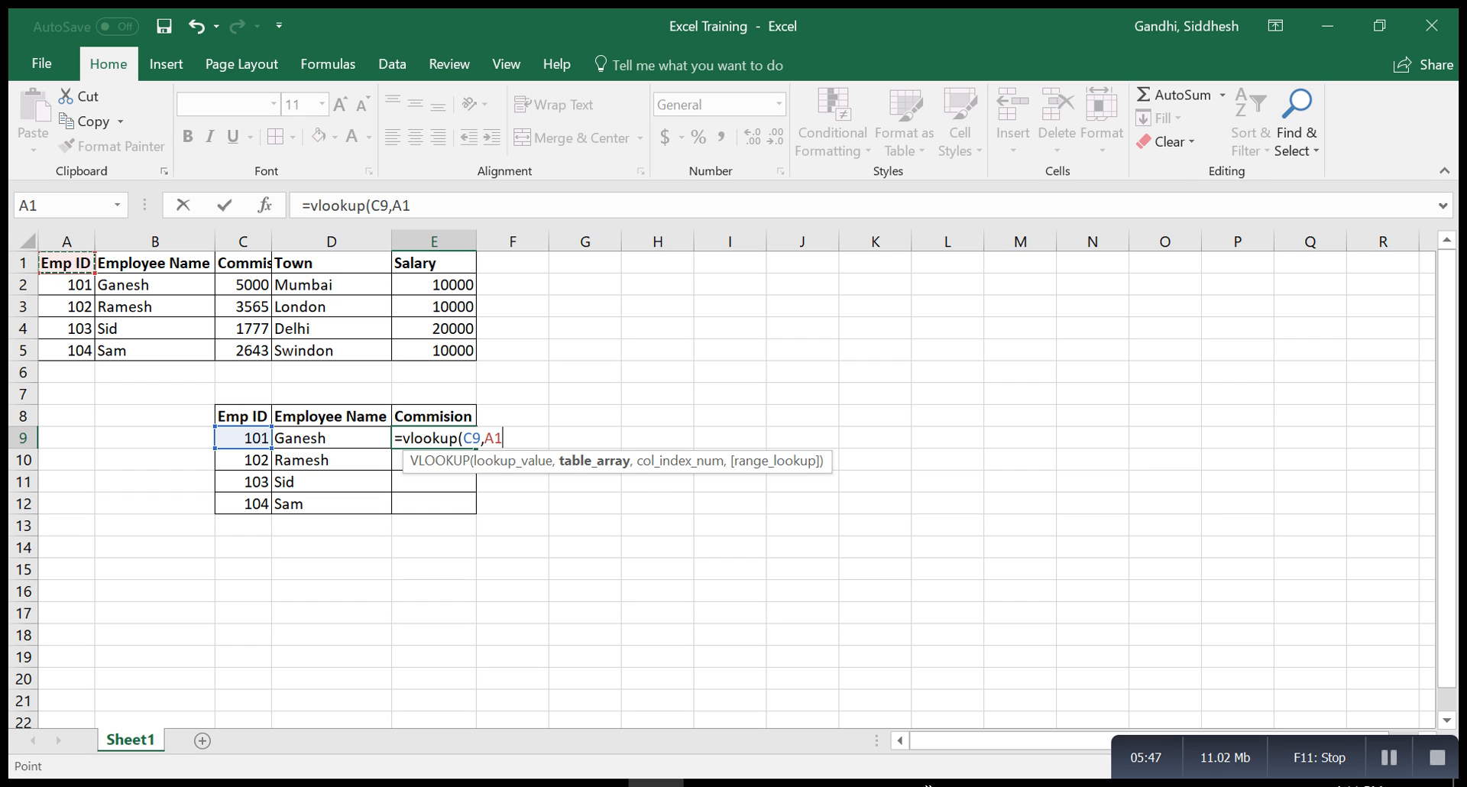
pyautogui.hotkey('shift', 'Down')
pyautogui.hotkey('shift', 'Down')
pyautogui.hotkey('shift', 'Down')
pyautogui.hotkey('shift', 'Down')
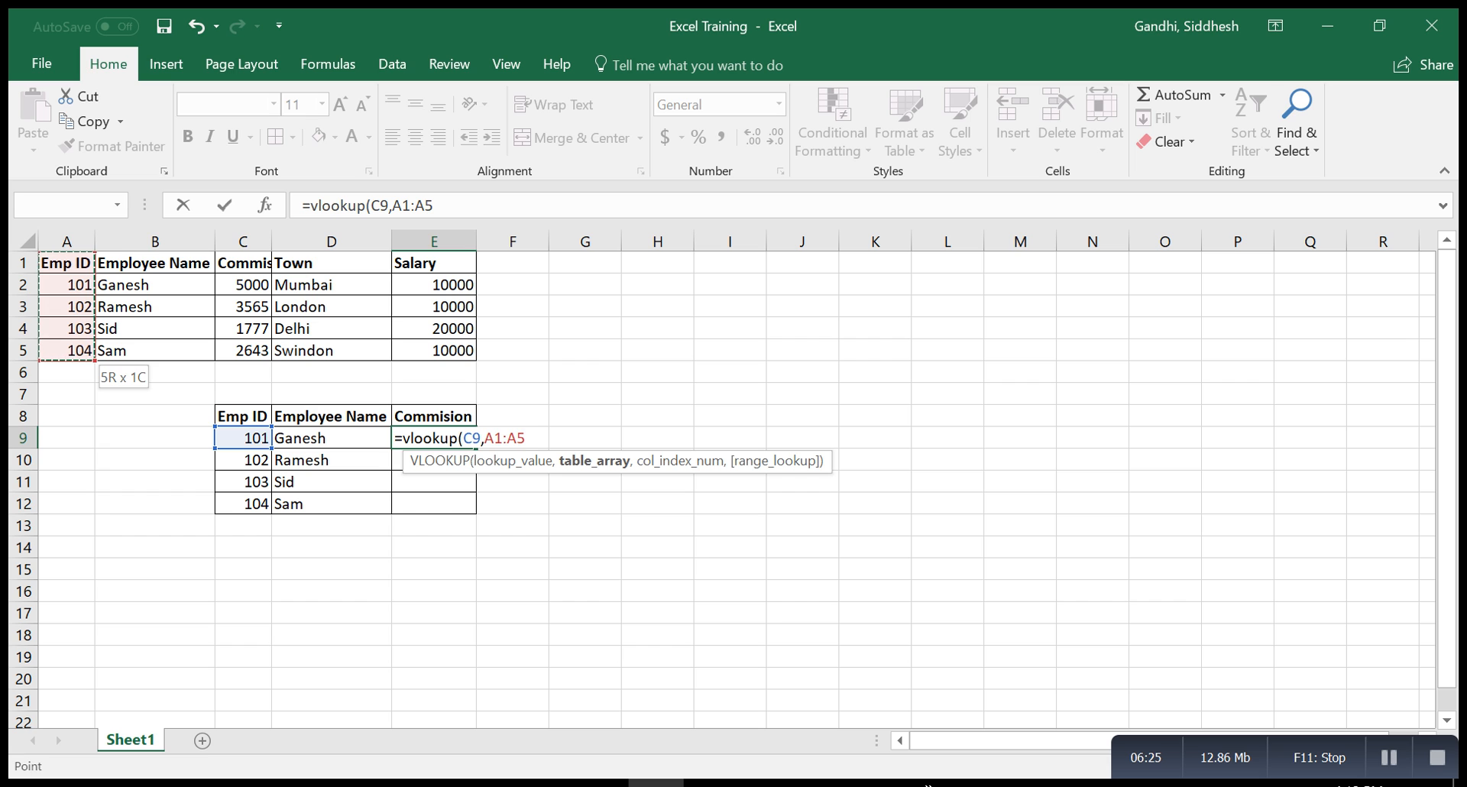
pyautogui.moveTo(92, 356); pyautogui.dragTo(239, 356)
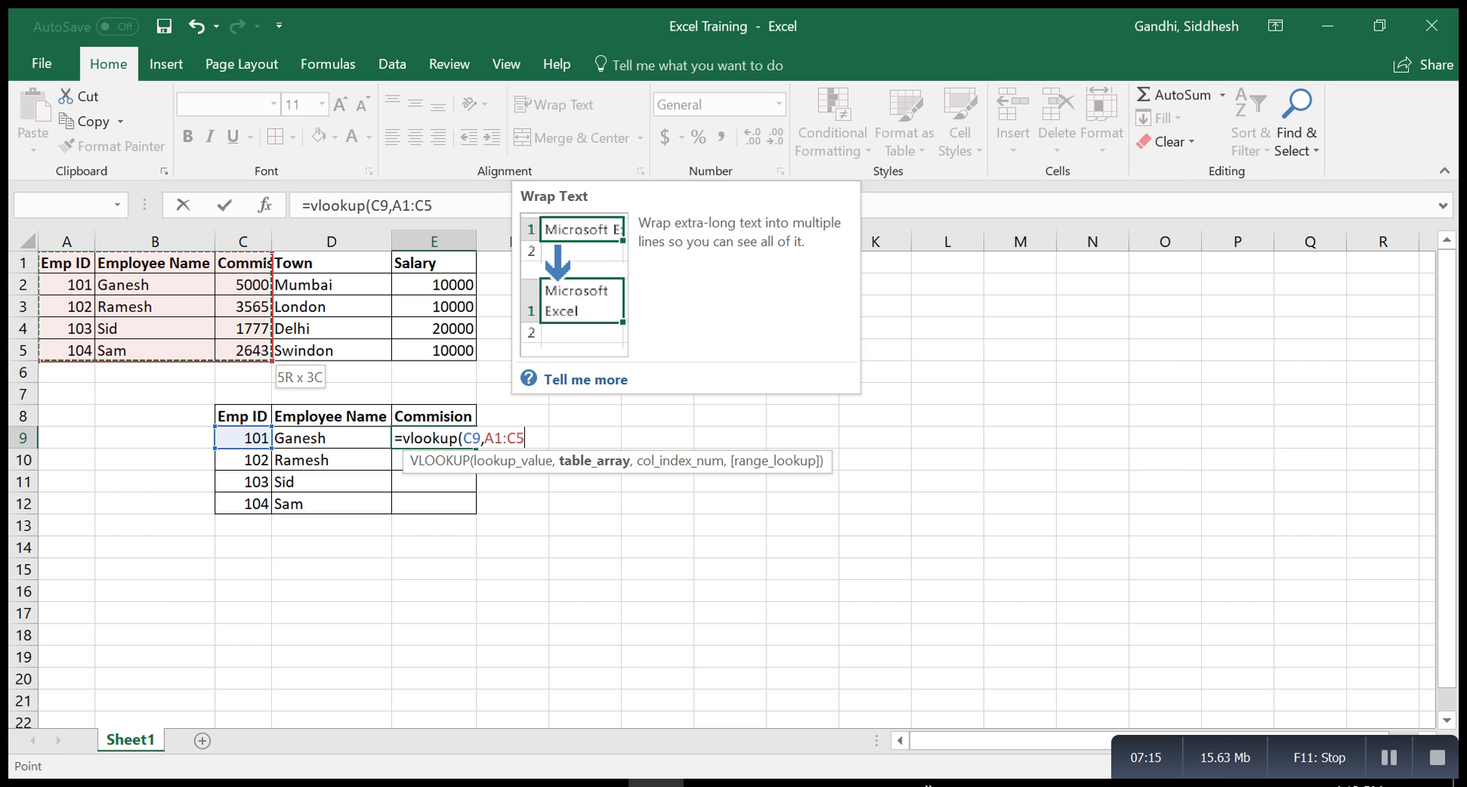
pyautogui.write(',')
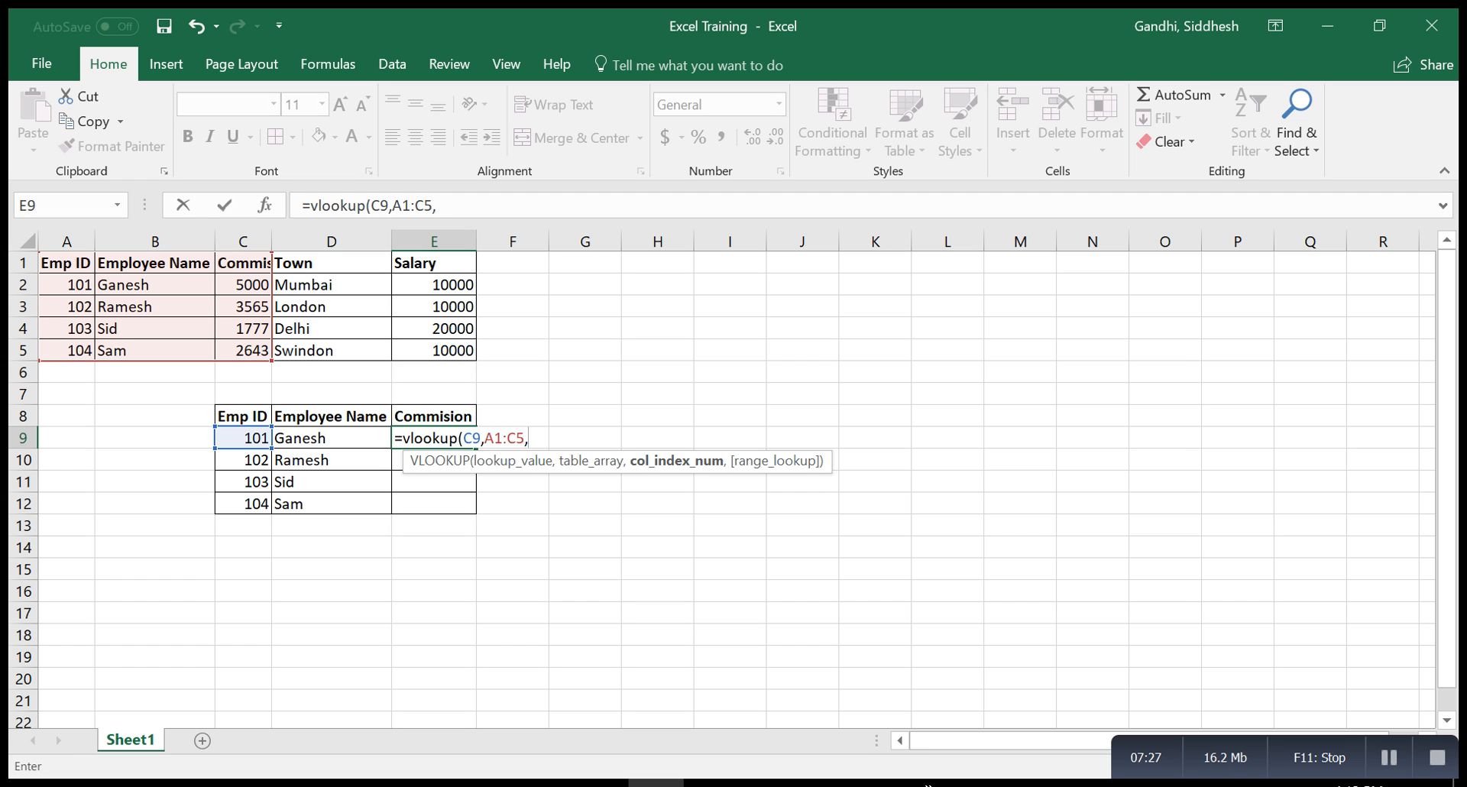
# Complete the VLOOKUP in E9 with column index 3 and range lookup 0 for an exact match.
pyautogui.write('3,')
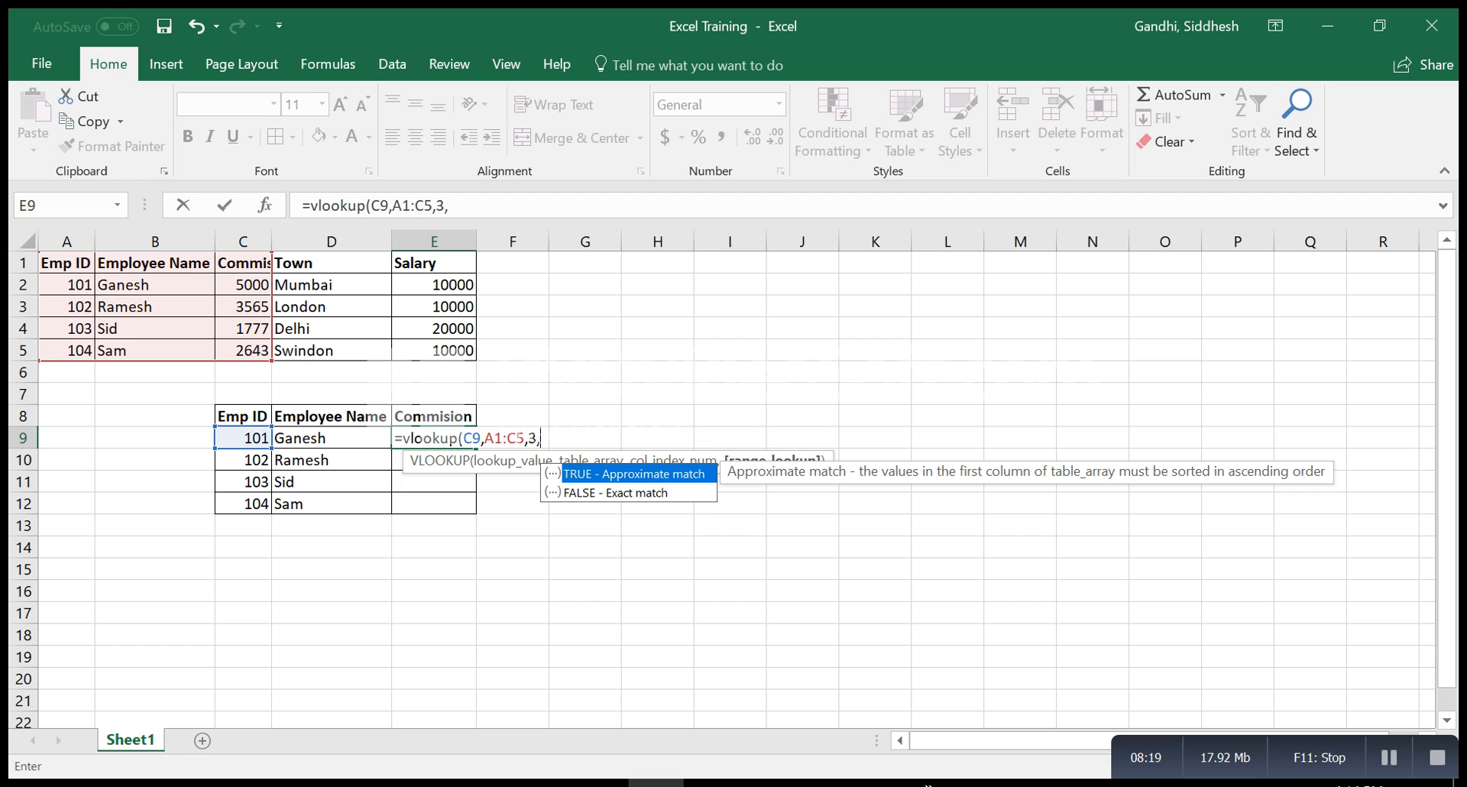
pyautogui.write('0)')
pyautogui.press('Return')
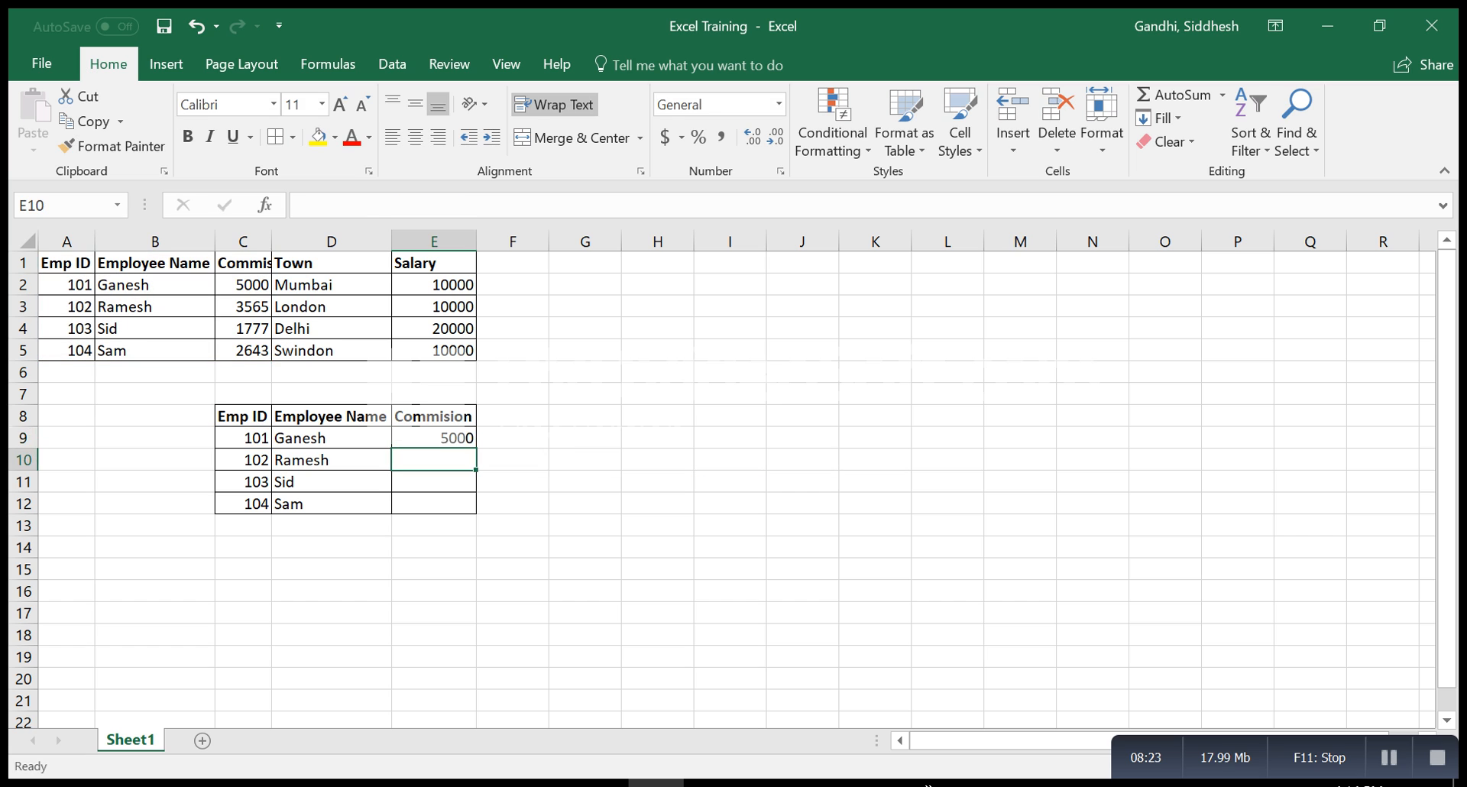
# Examine the complete VLOOKUP formula in cell E9 without changing it.
pyautogui.press('Up')
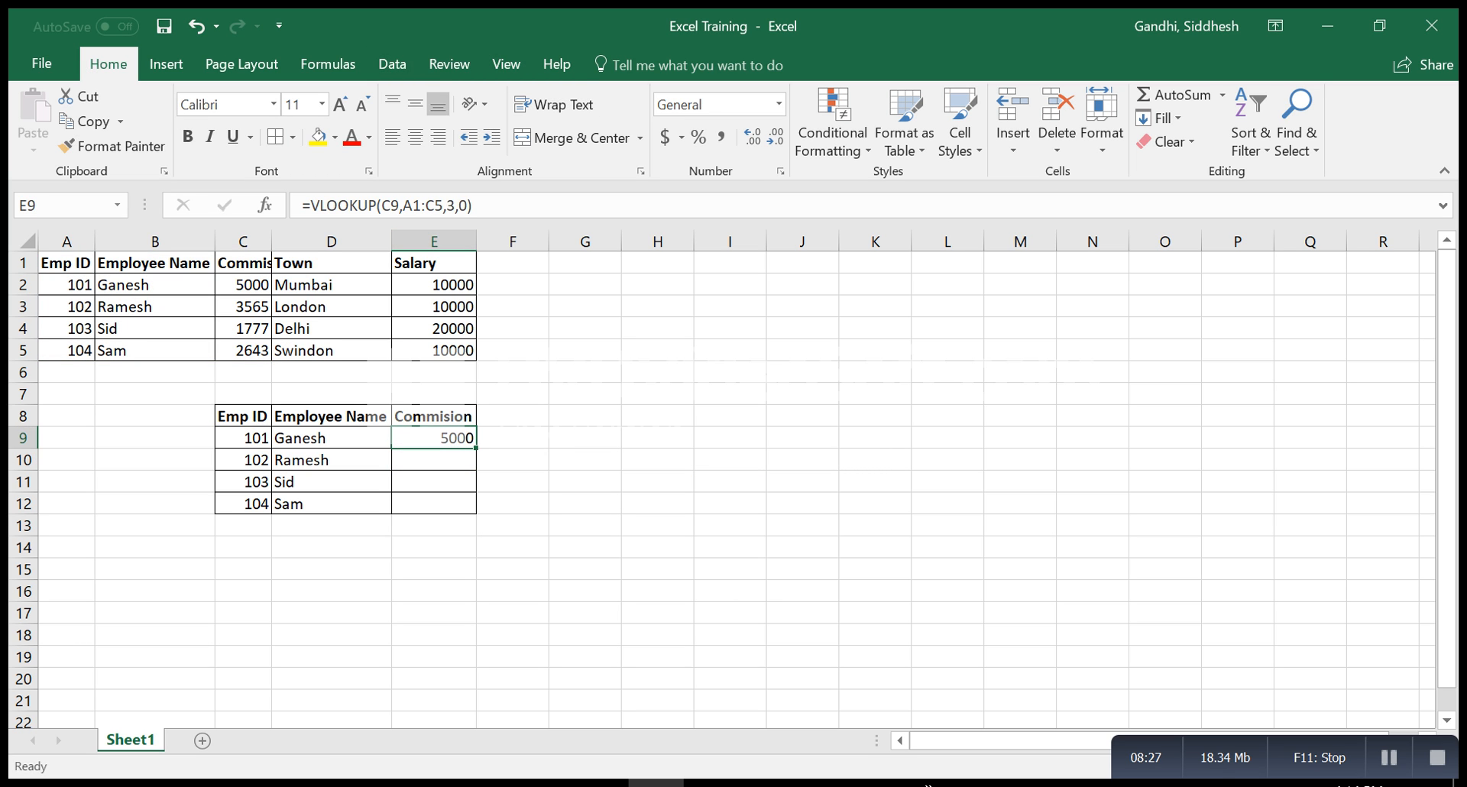
pyautogui.click(475, 206)
pyautogui.moveTo(474, 205); pyautogui.dragTo(302, 206)
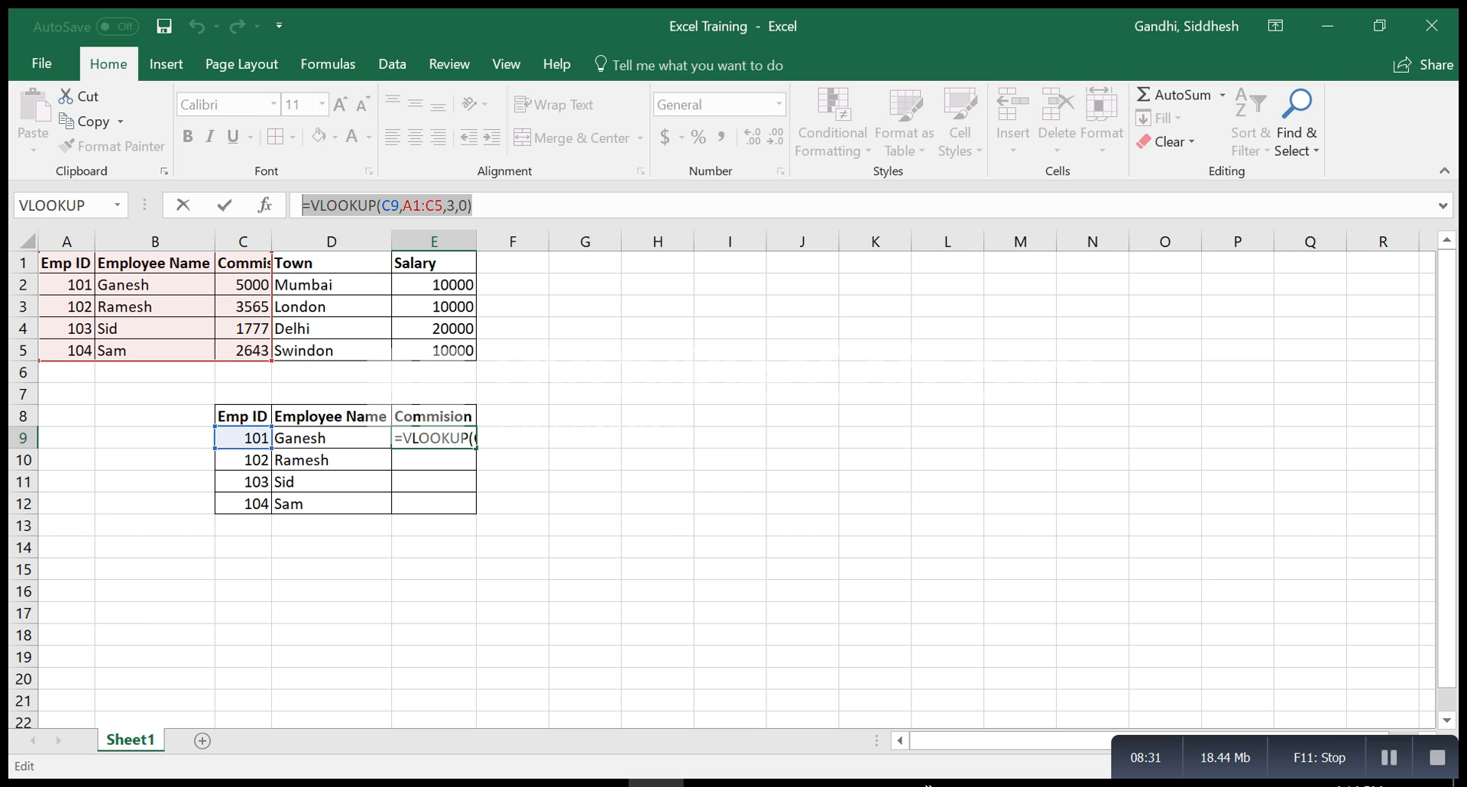
pyautogui.hotkey('ctrl', 'Return')
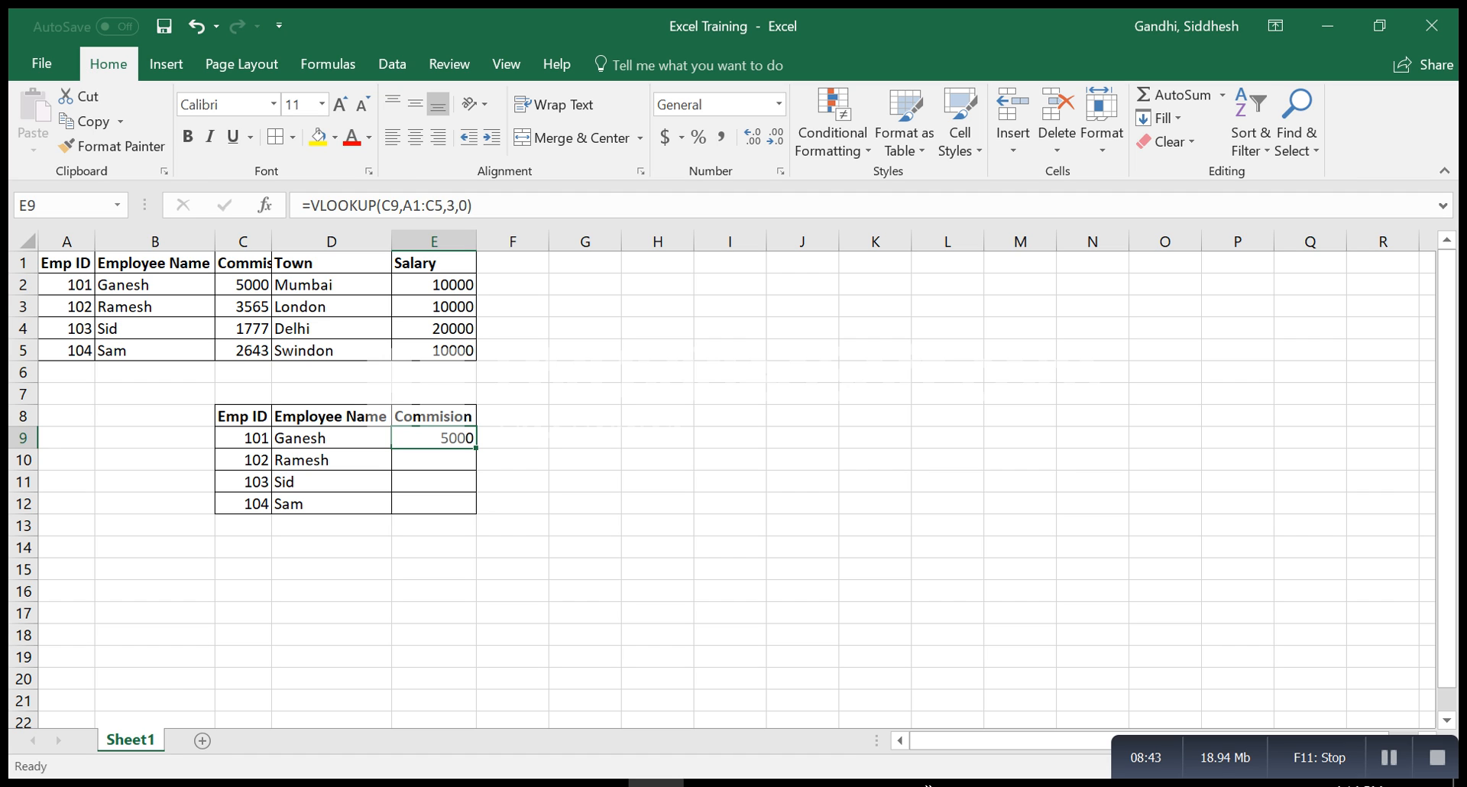
# Copy the VLOOKUP formula from E9 into E10:E12 for the remaining employees.
pyautogui.press('Down')
pyautogui.press('Up')
pyautogui.hotkey('ctrl', 'c')
pyautogui.press('Down')
pyautogui.hotkey('shift', 'Down')
pyautogui.hotkey('shift', 'Down')
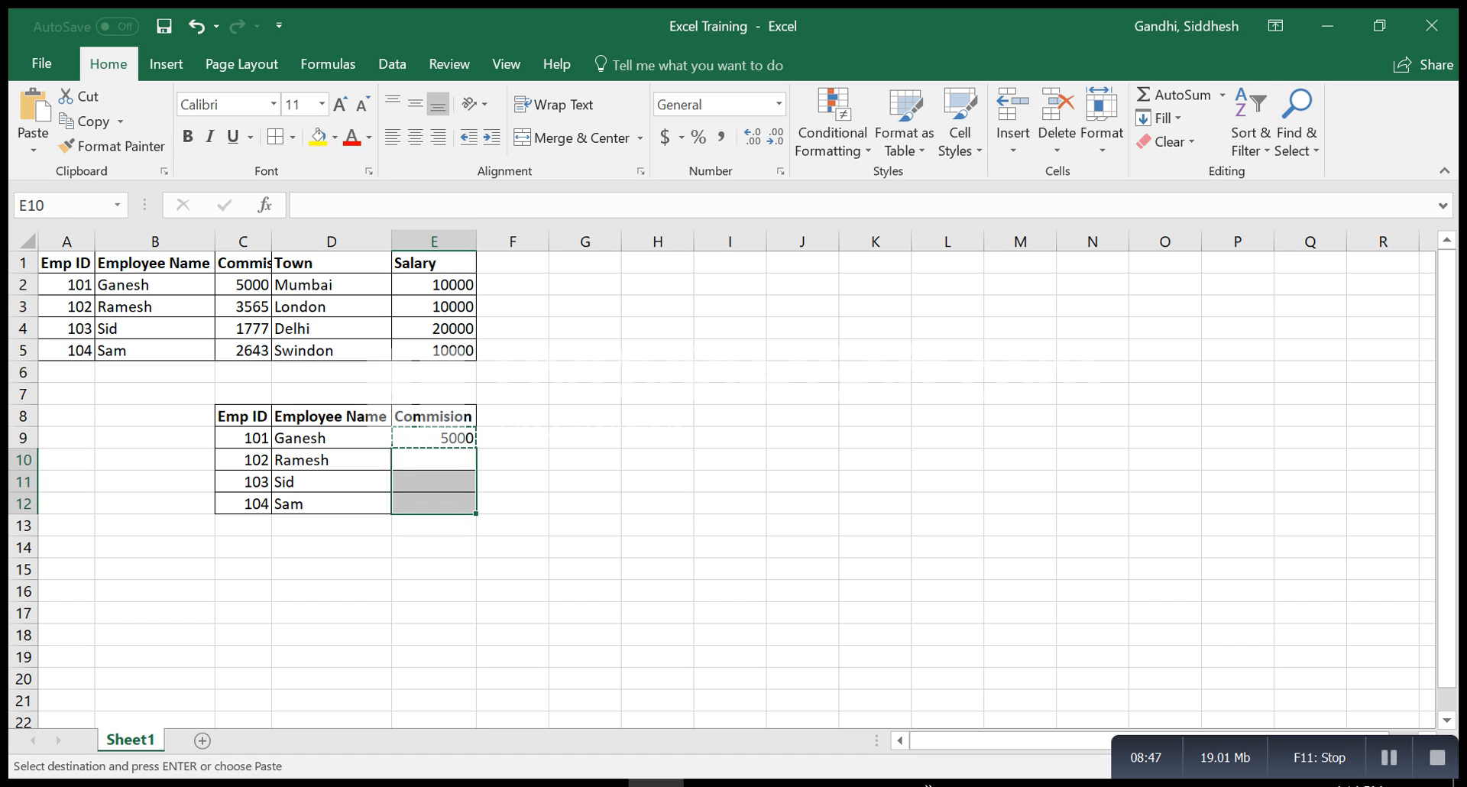
pyautogui.hotkey('ctrl', 'v')
pyautogui.press('Return')
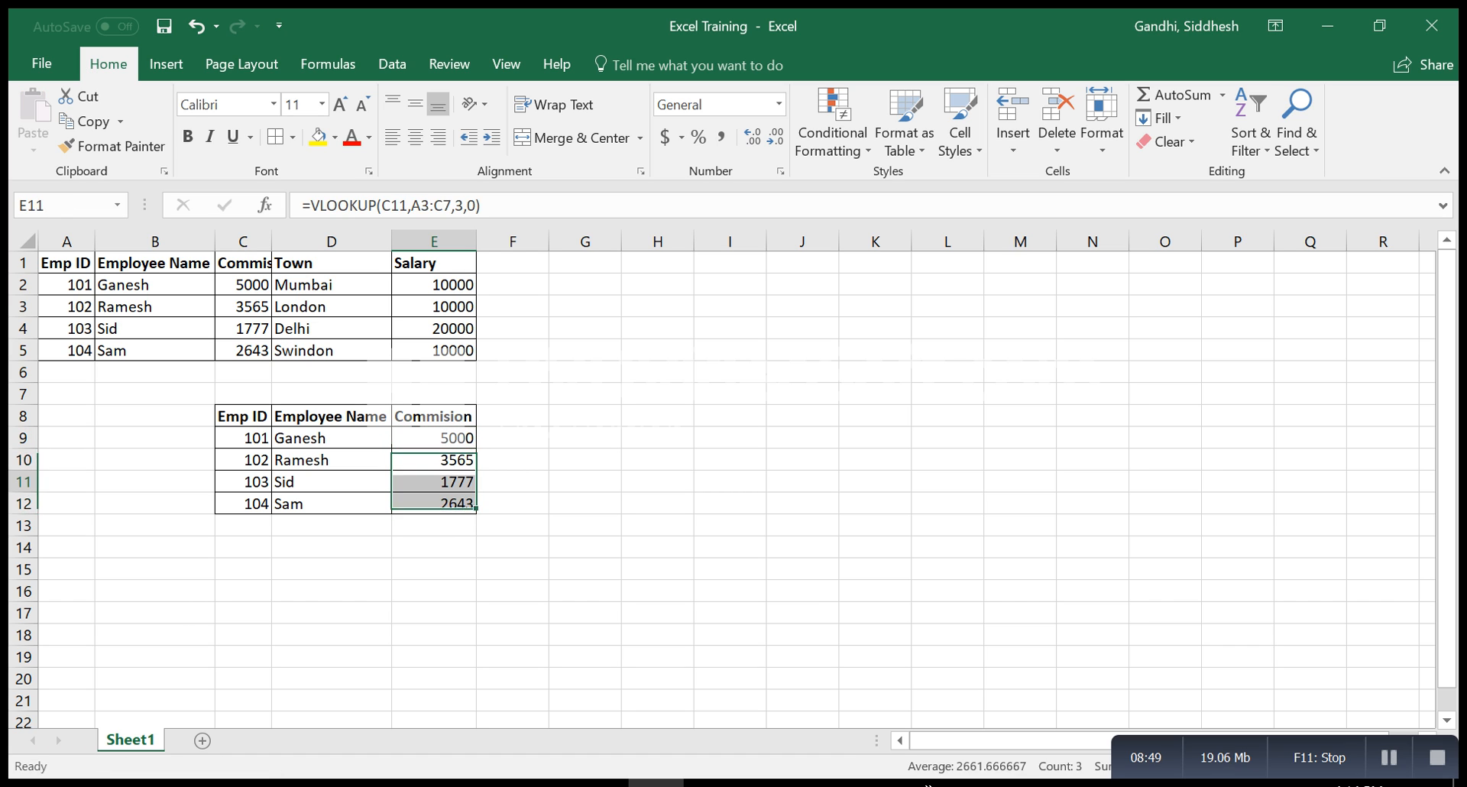
# Look over the filled Commision column of the lower table, ending on the formula in E9.
pyautogui.press('Down')
pyautogui.press('Up')
pyautogui.press('Up')
pyautogui.press('Up')
pyautogui.press('Right')
pyautogui.press('Left')
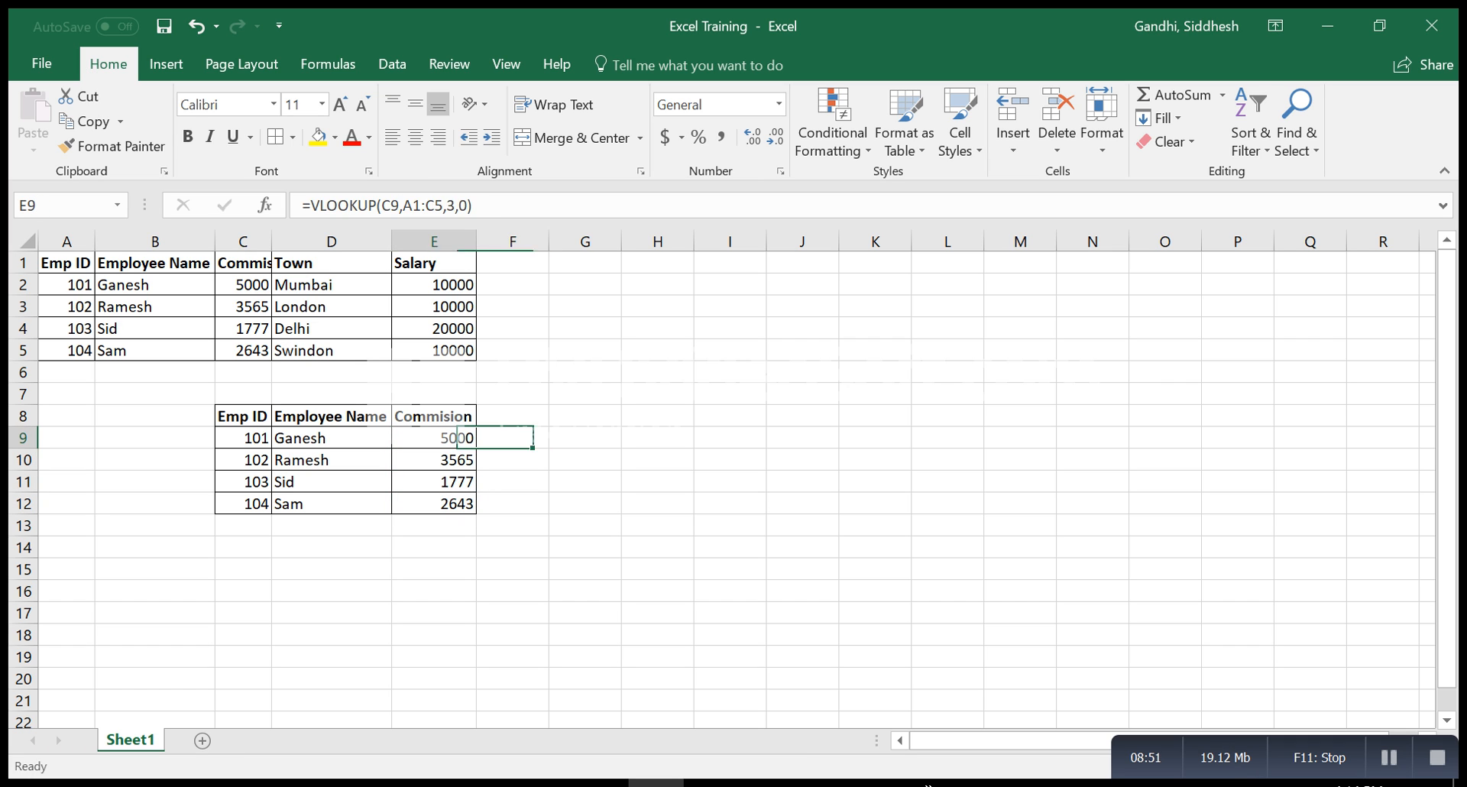
pyautogui.press('Right')
pyautogui.press('Left')
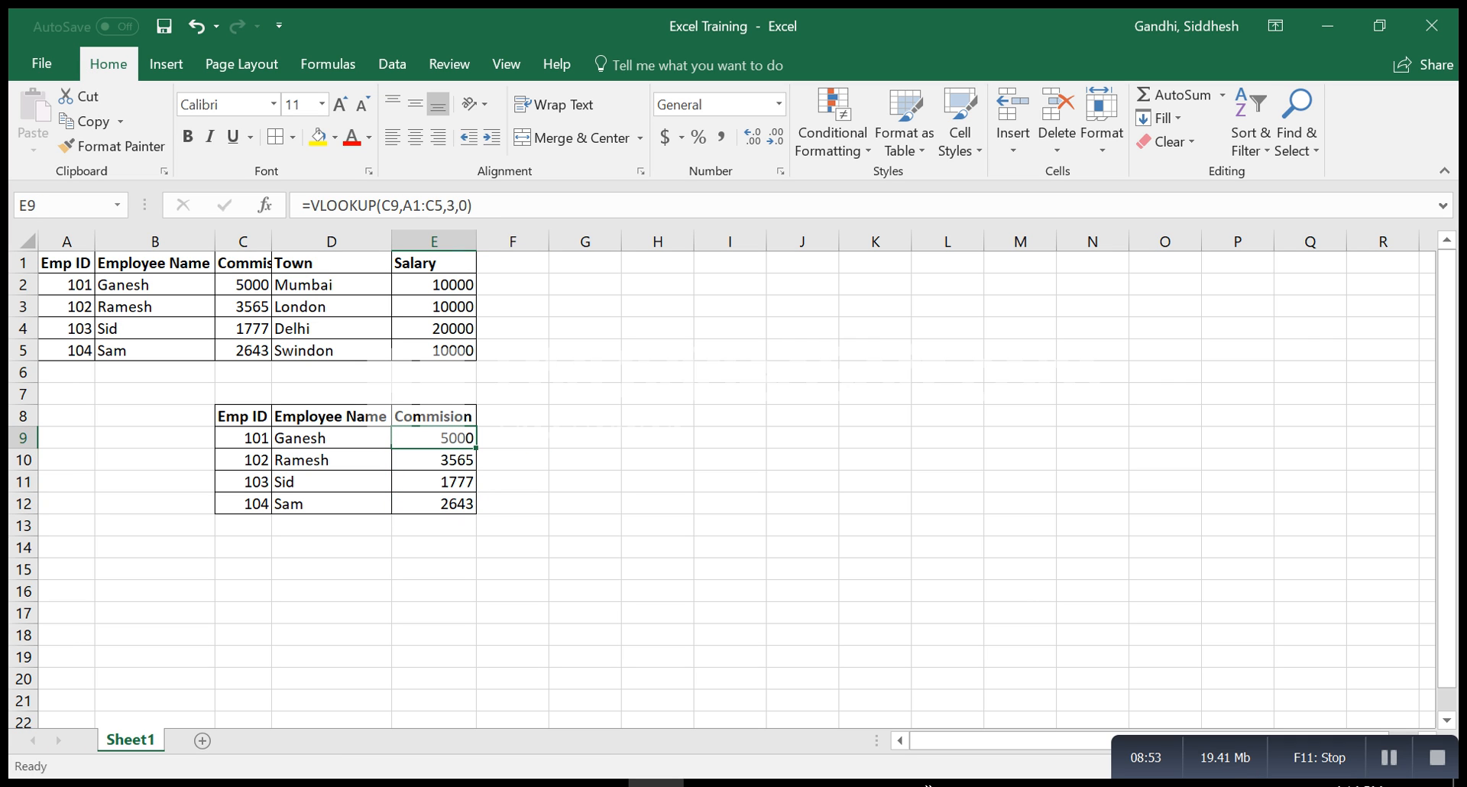